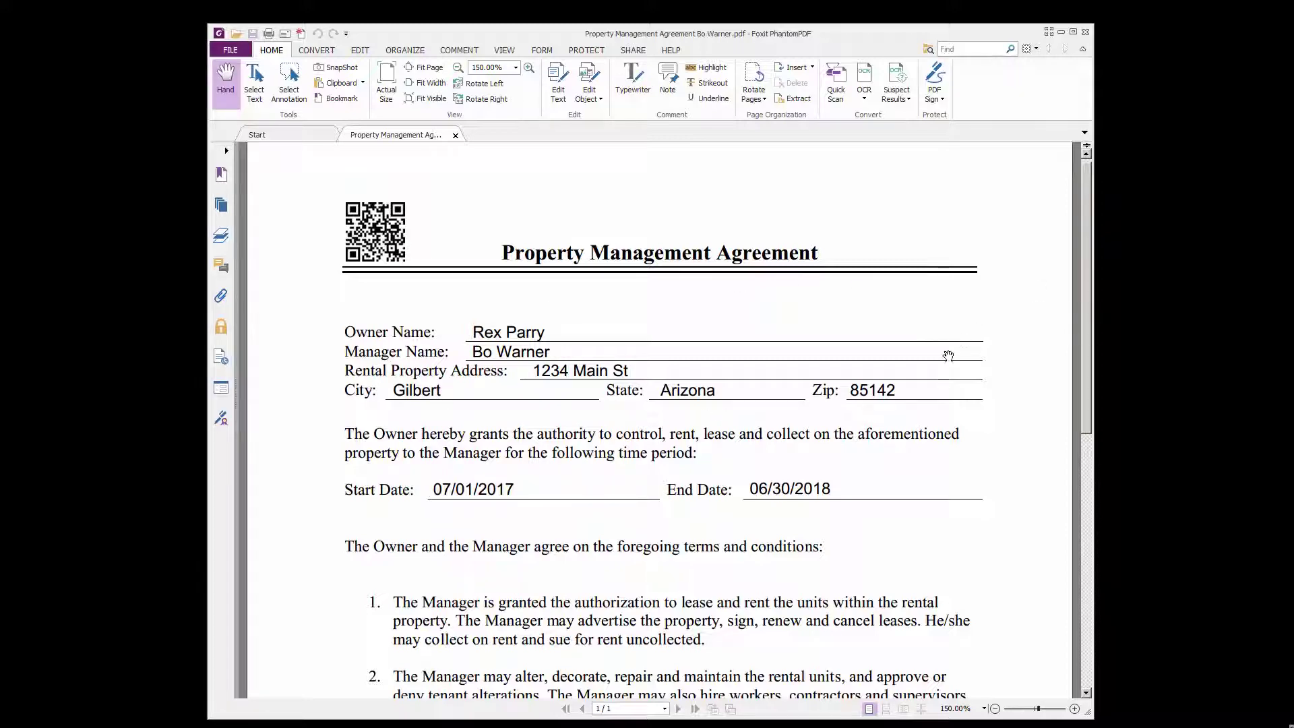
Look over the filled-in Property Management Agreement PDF, including the owner, property and date fields, and close its window.
scroll(899, 412, "down", 3)
scroll(899, 412, "up", 3)
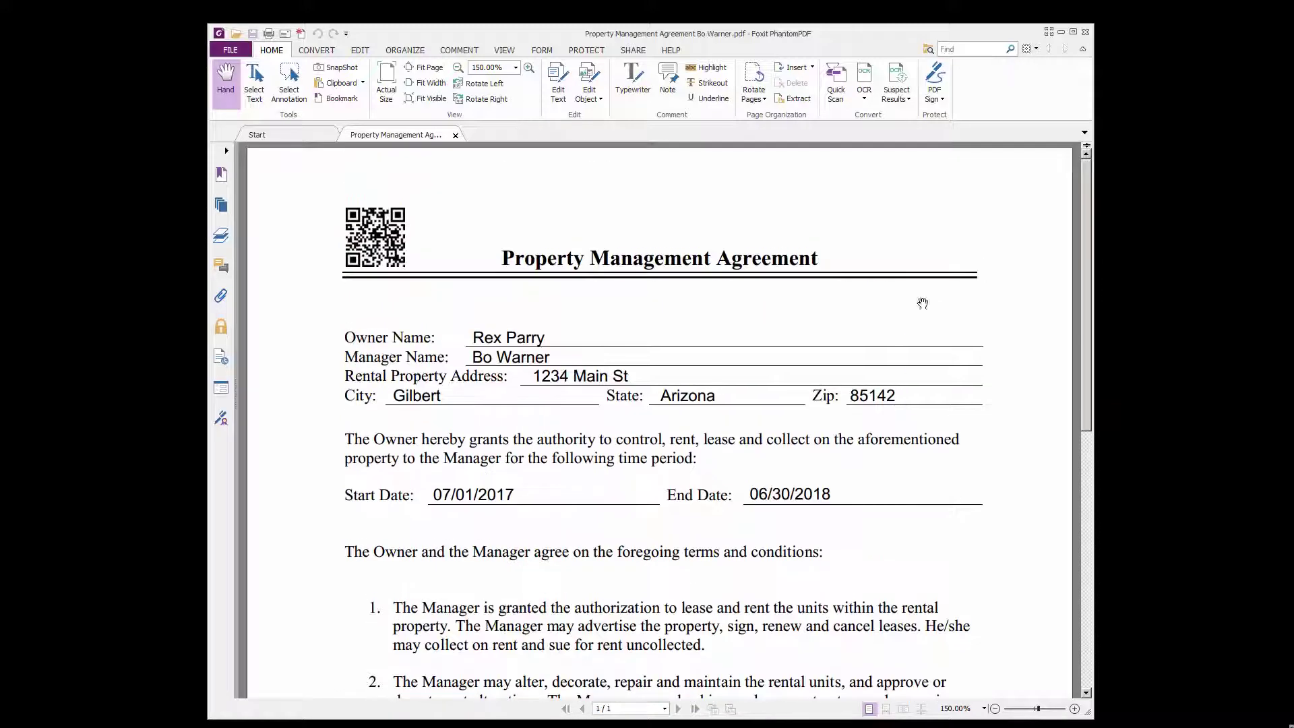
left_click(1086, 37)
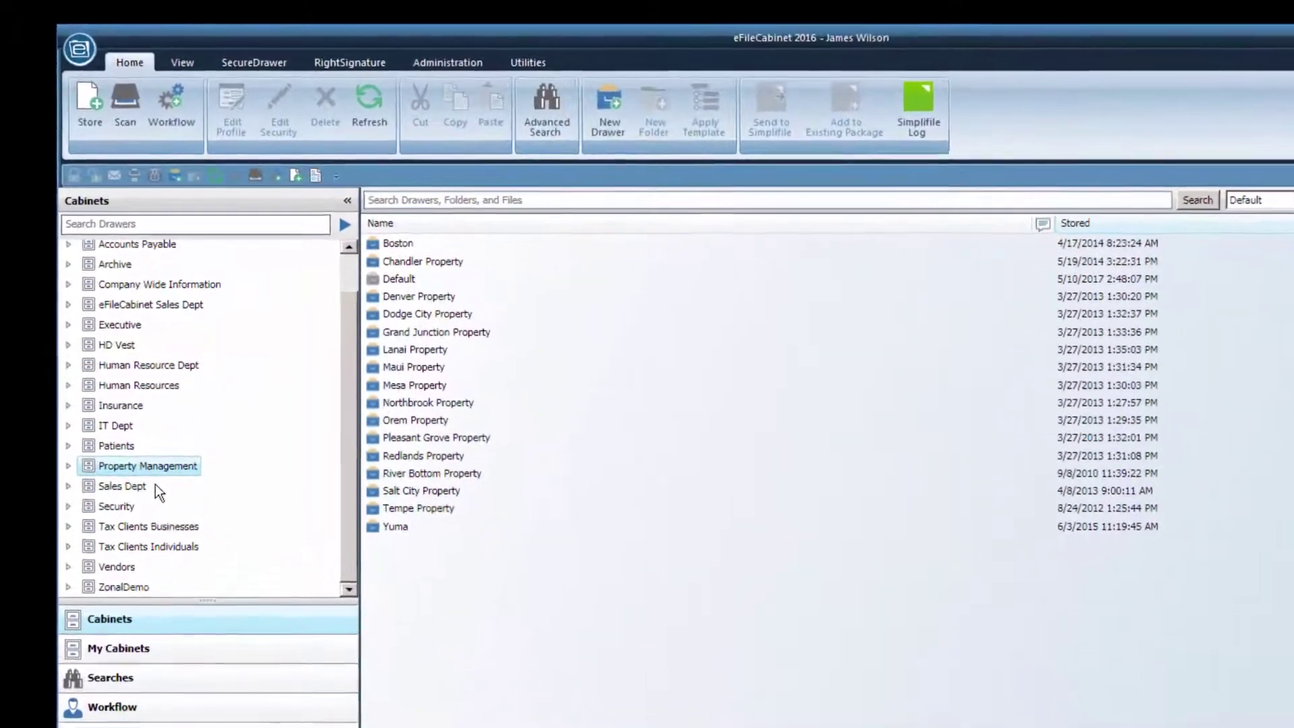
Expand the Property Management cabinet to view its drawers, both in the full Cabinets list and in My Cabinets.
left_click(68, 465)
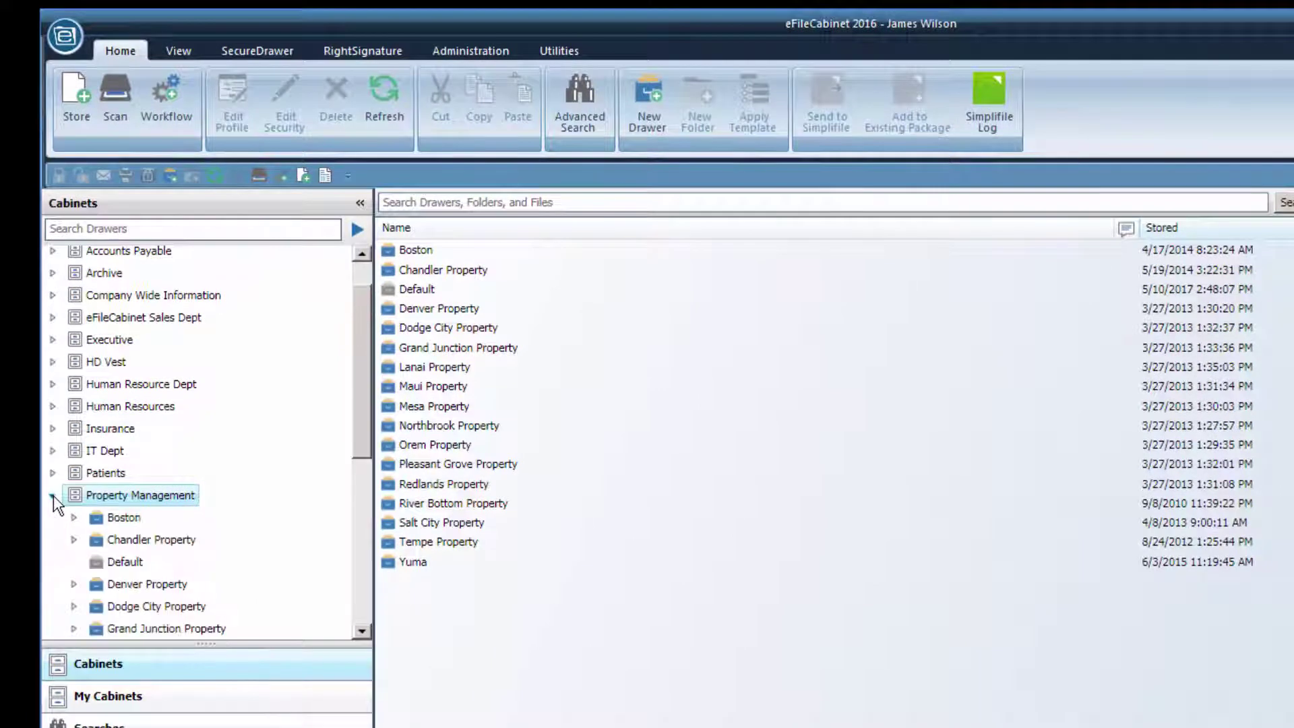
left_click(106, 698)
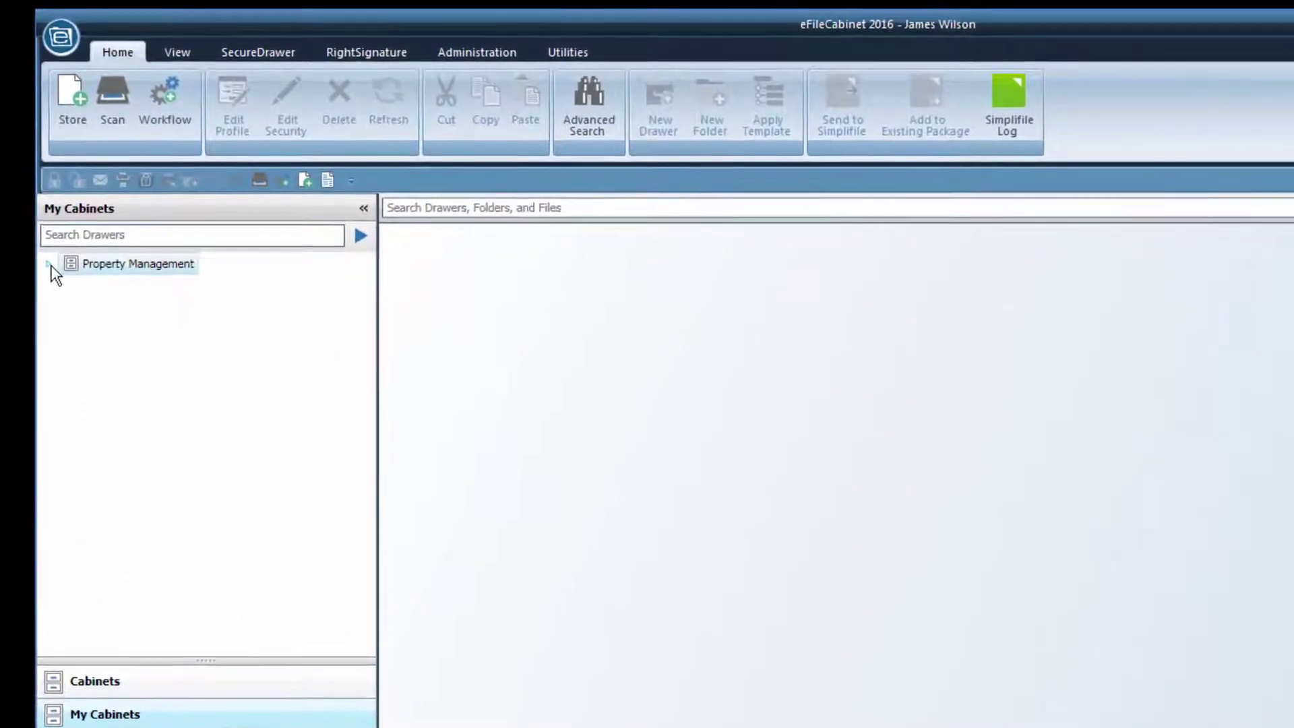
left_click(50, 265)
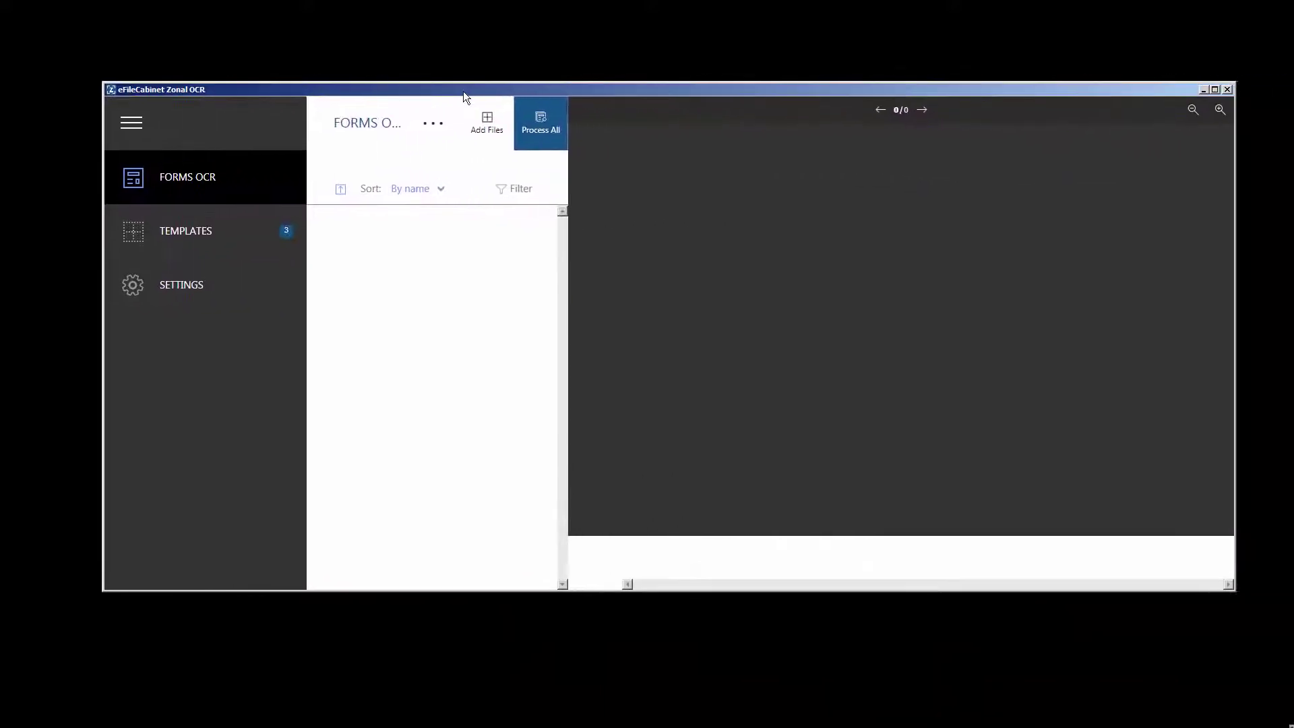
Add the Property Management Agreement PDF from the Desktop to the Forms OCR list in eFileCabinet Zonal OCR.
left_click(477, 132)
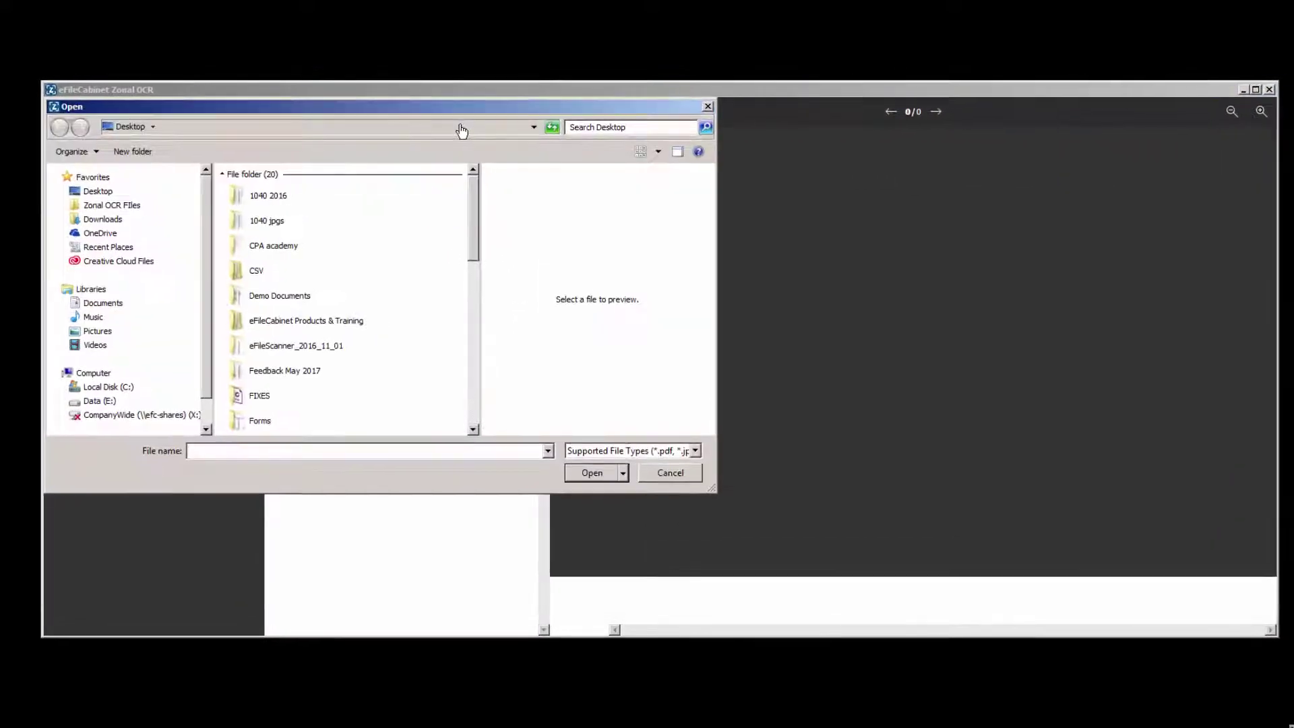
left_click_drag(474, 194, 474, 318)
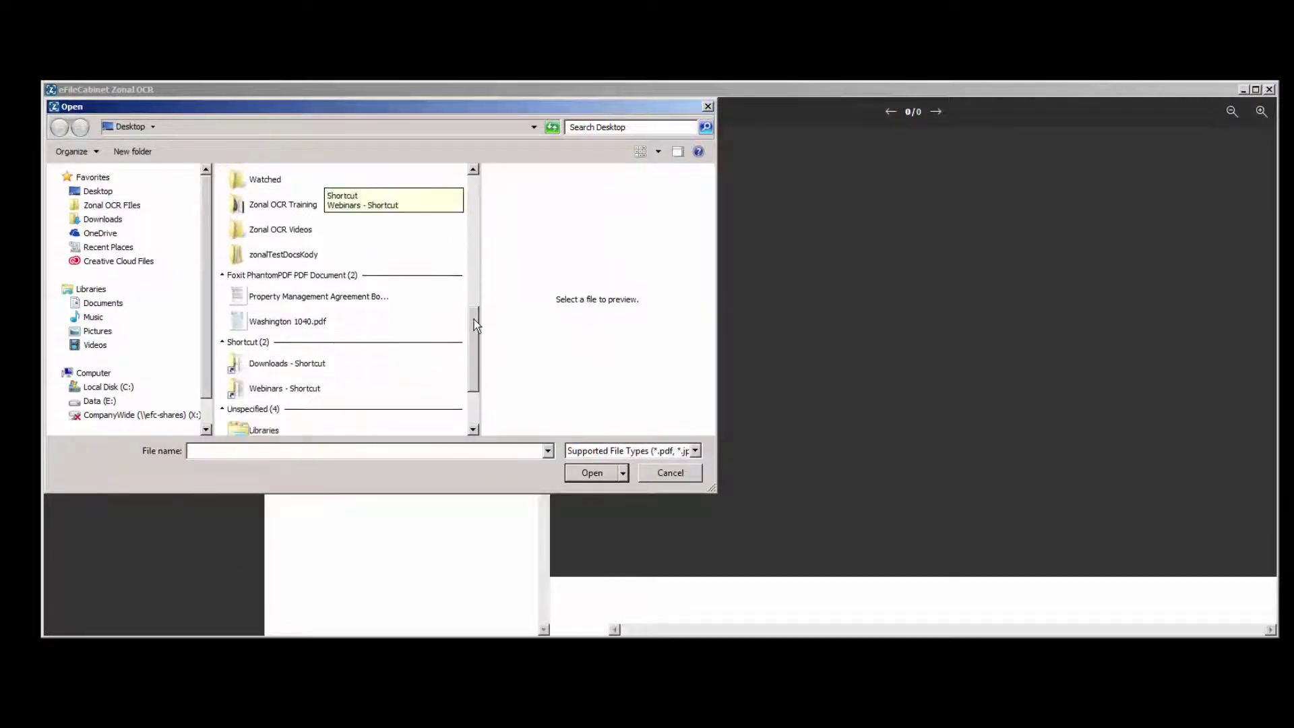
left_click(251, 300)
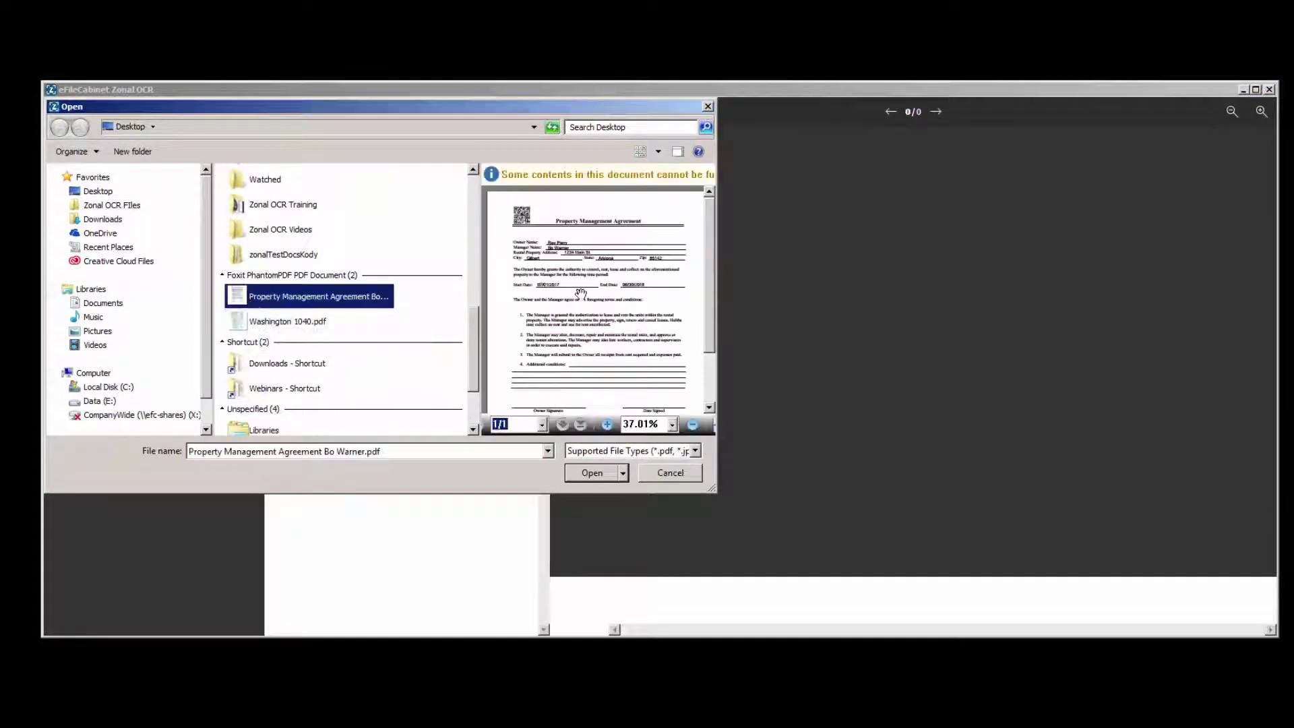
left_click(606, 473)
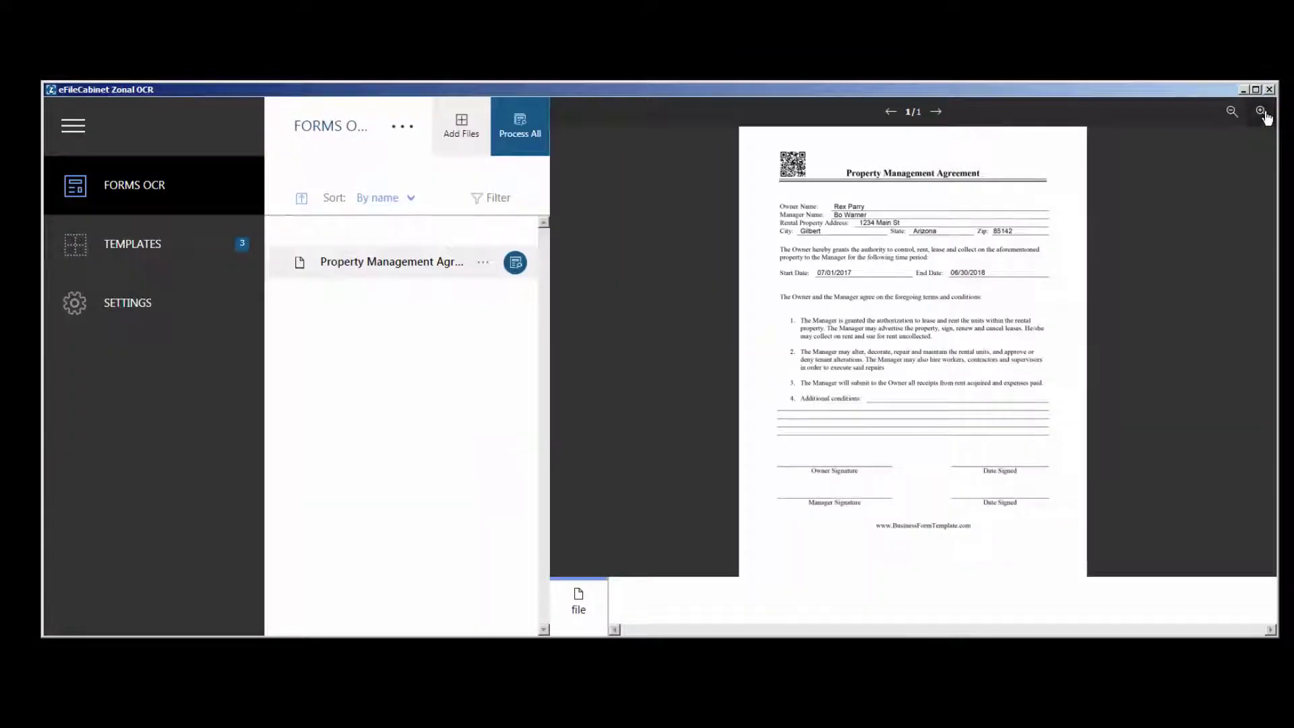
Process the added agreement with OCR, review the extracted field values, and save the document.
left_click(1262, 113)
left_click(1262, 112)
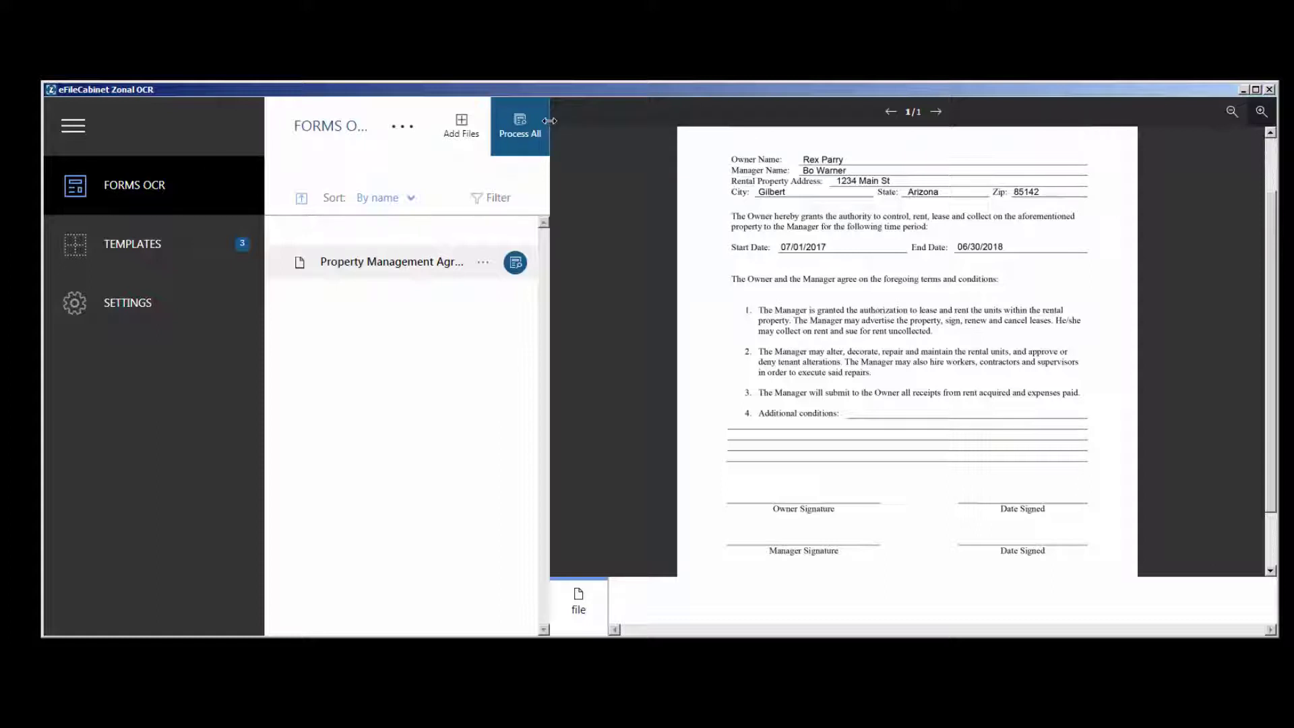
left_click(516, 264)
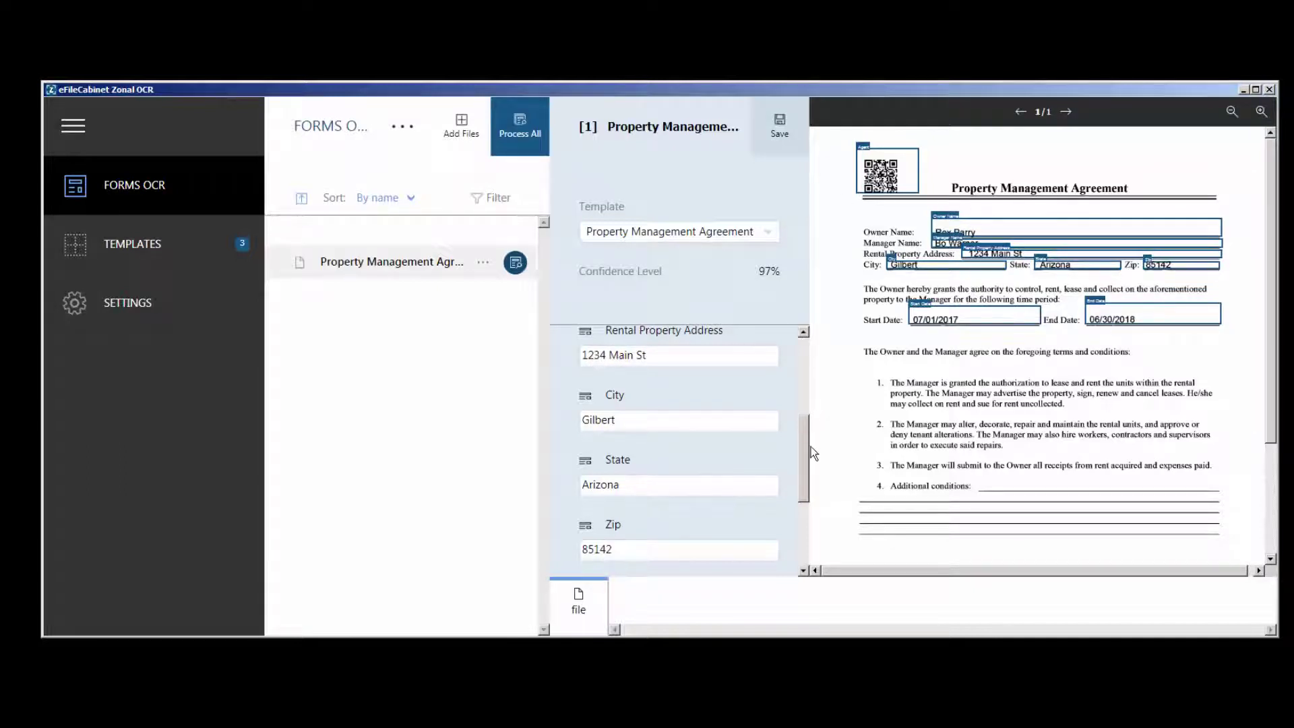
left_click_drag(803, 457, 798, 397)
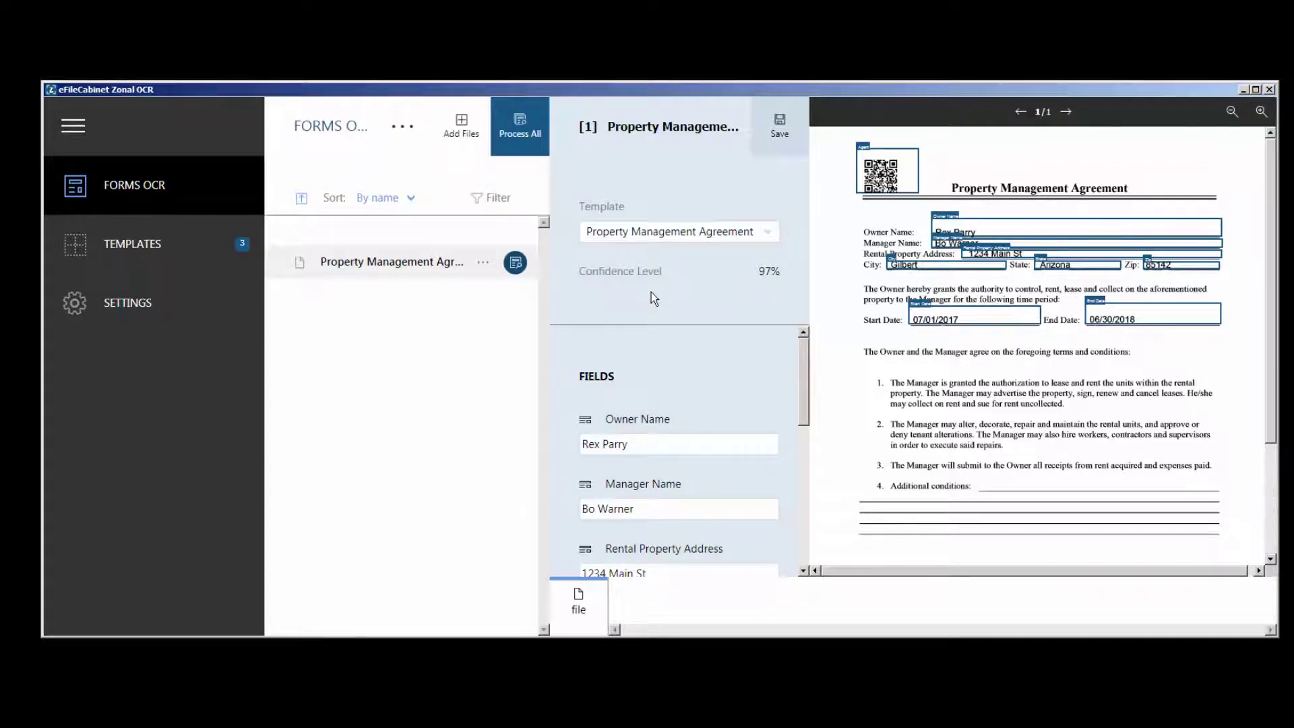
left_click(780, 128)
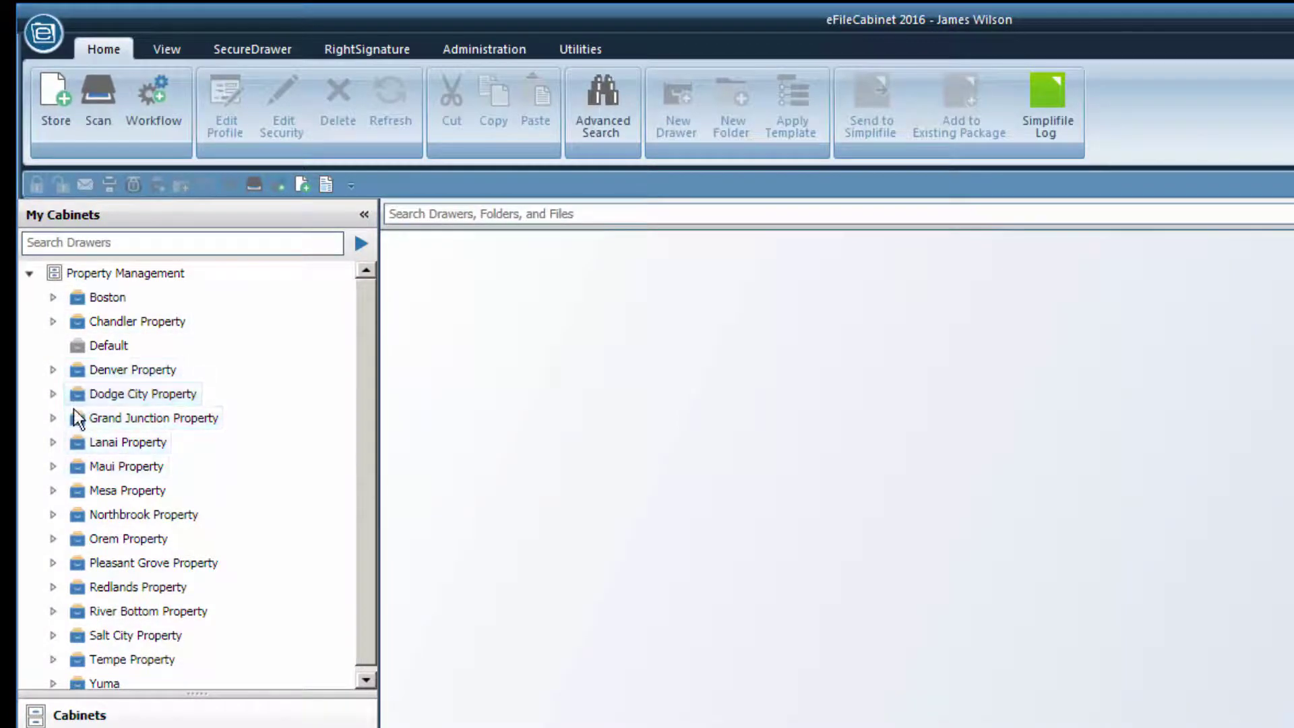
In eFileCabinet, refresh the Property Management cabinet and open the agreement PDF in the Gilbert Property drawer's Agreement folder.
left_click(99, 273)
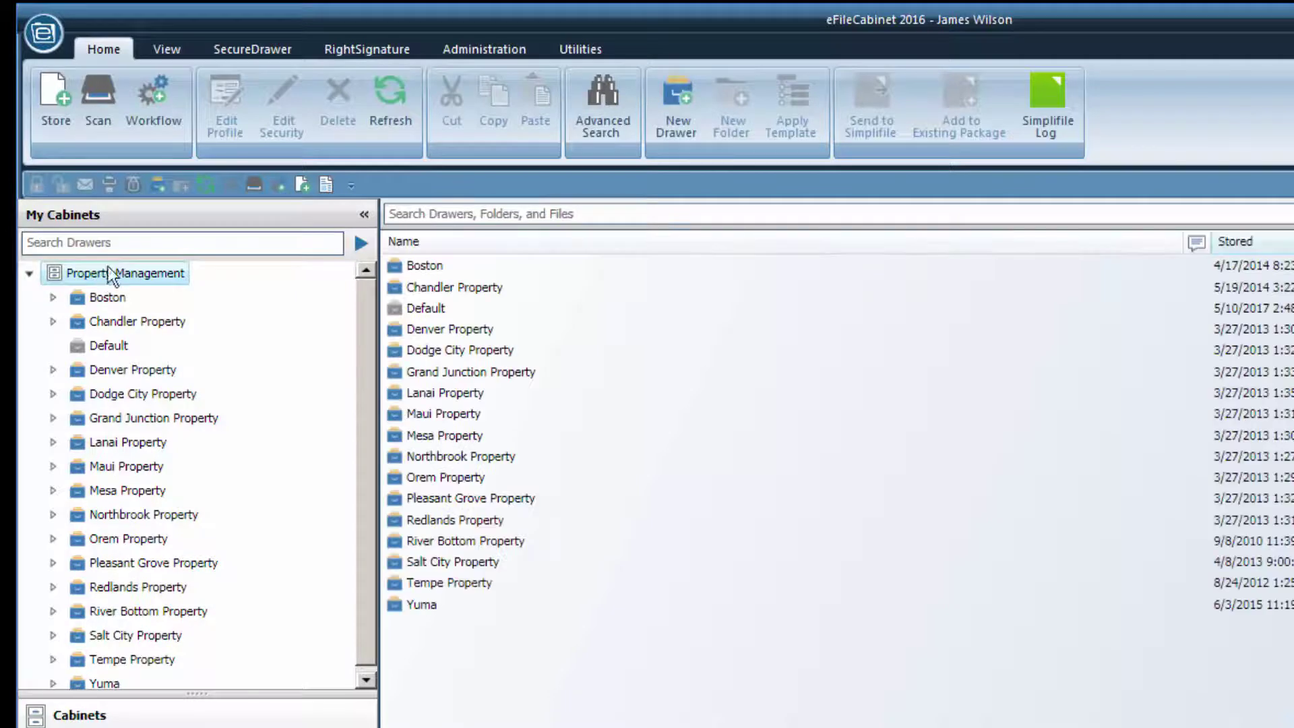
left_click(386, 90)
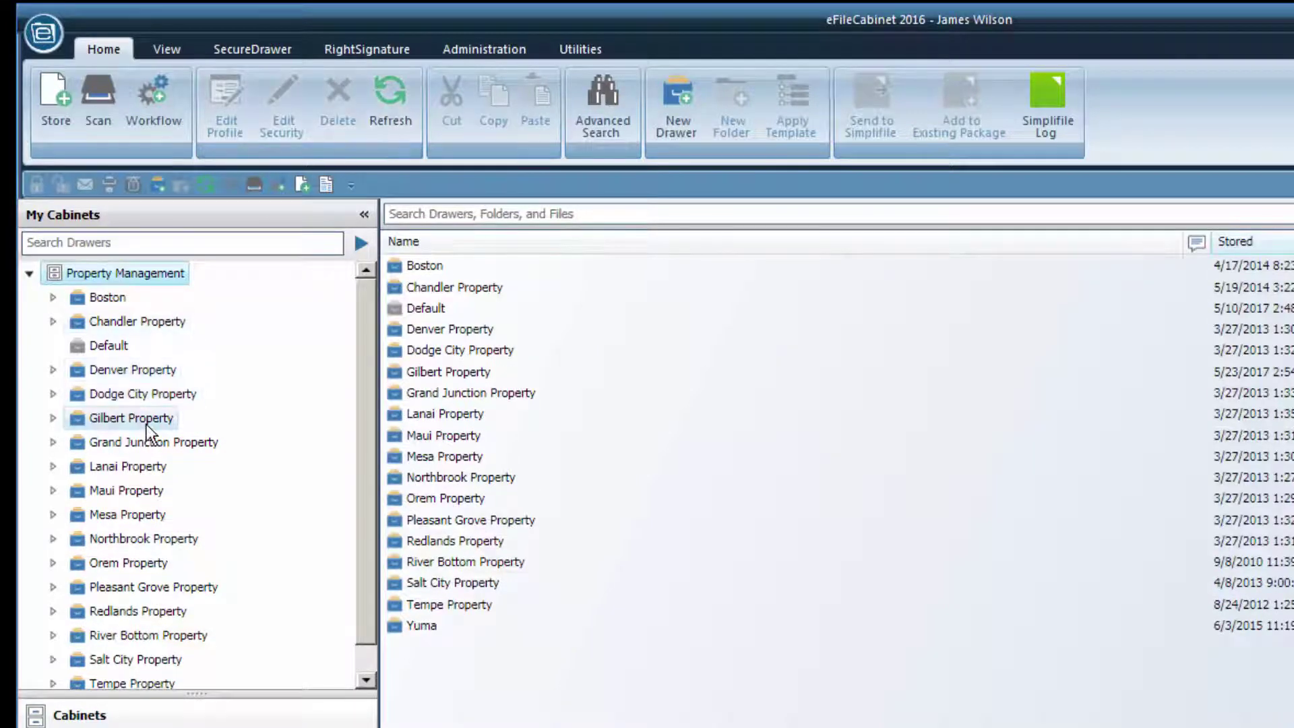
left_click(53, 417)
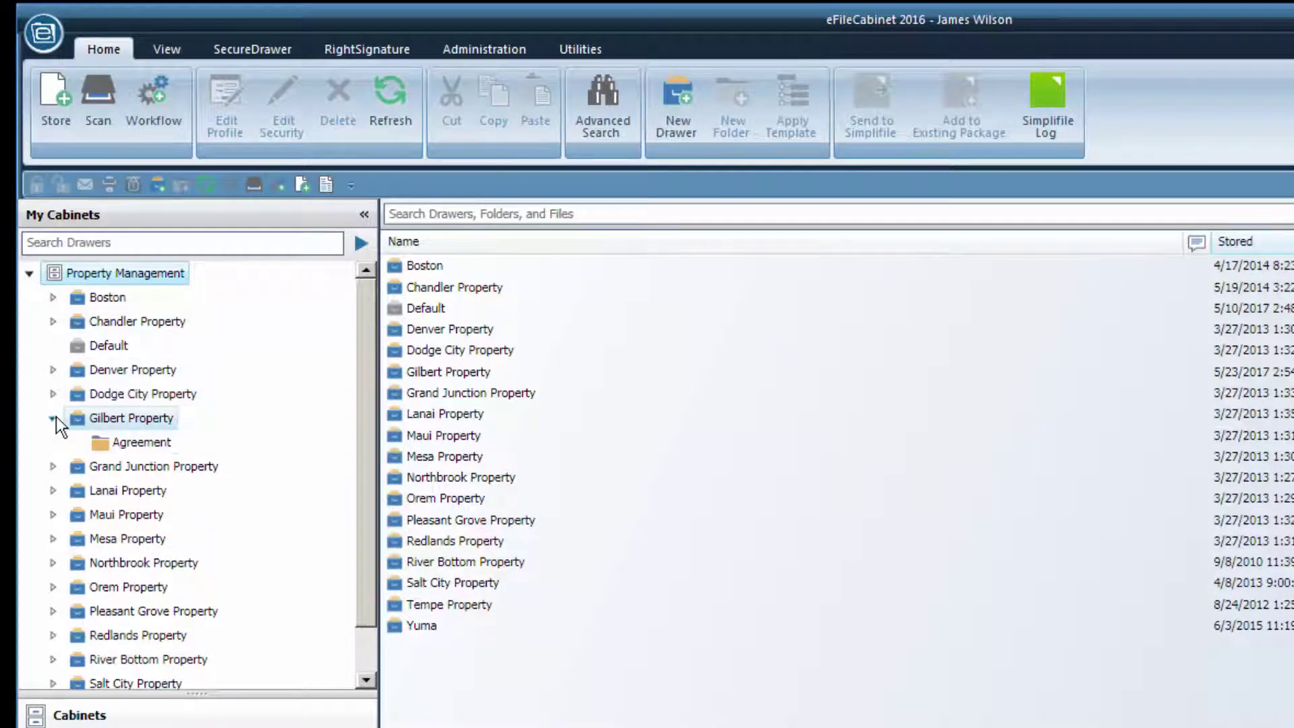
left_click(112, 445)
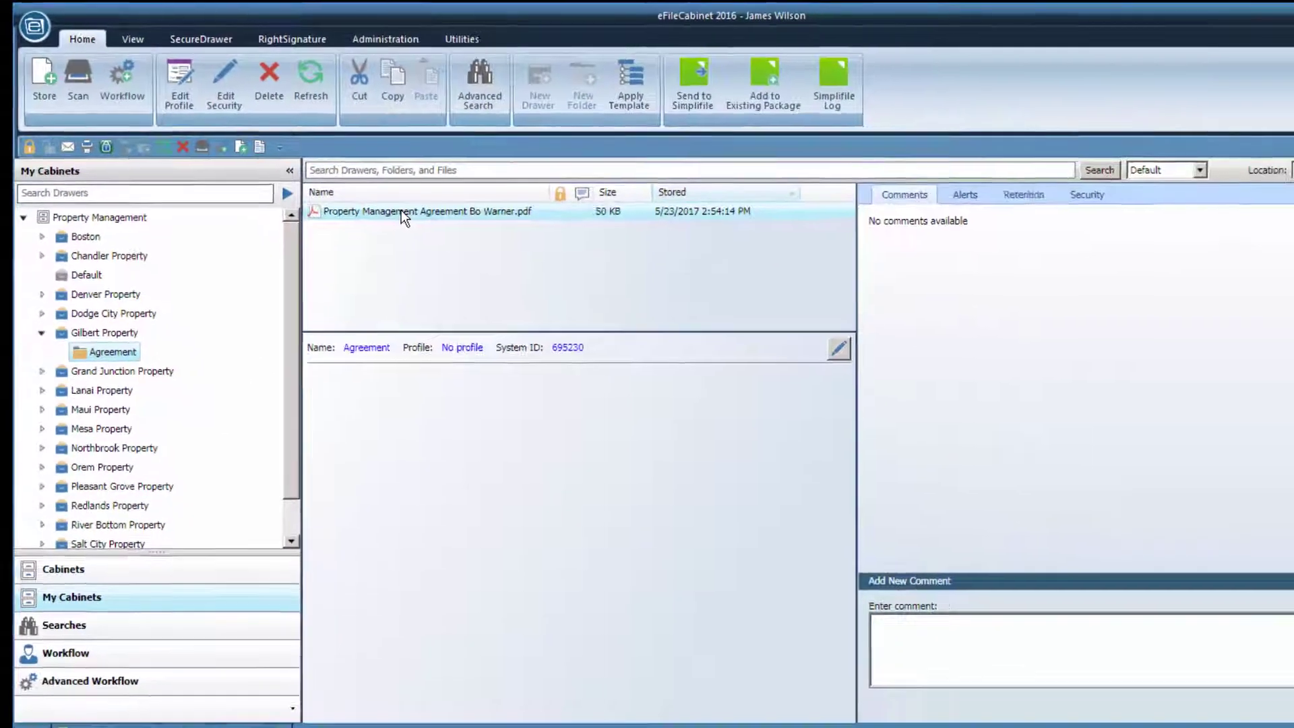
left_click(458, 242)
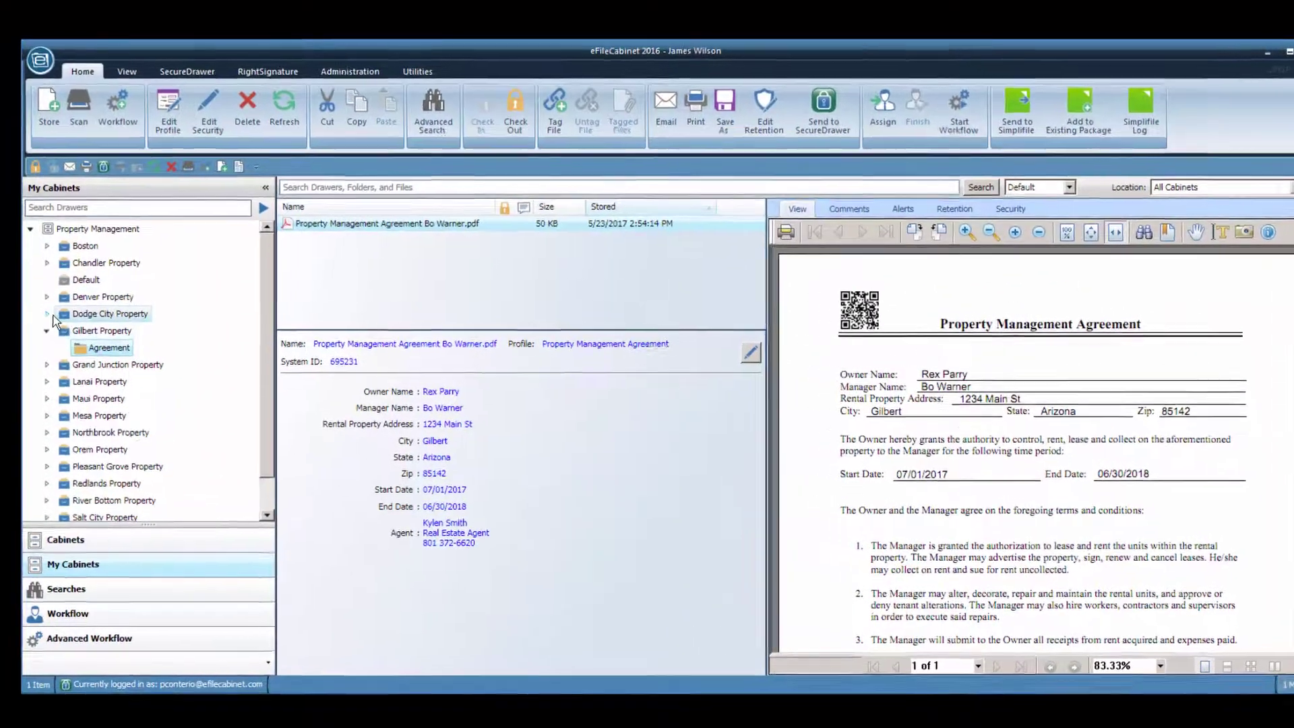
Check the Dodge City Property drawer's folder structure and apply only the Property Management template to the Gilbert Property drawer.
left_click(46, 312)
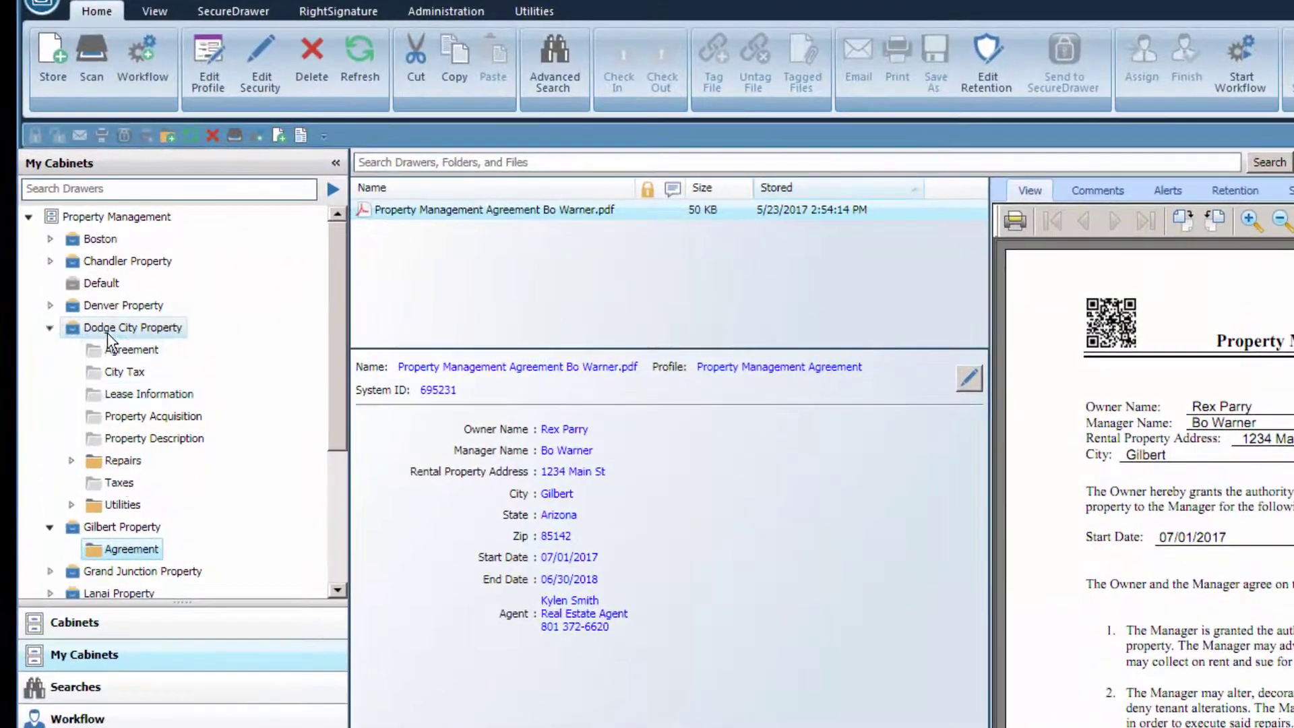
left_click(50, 328)
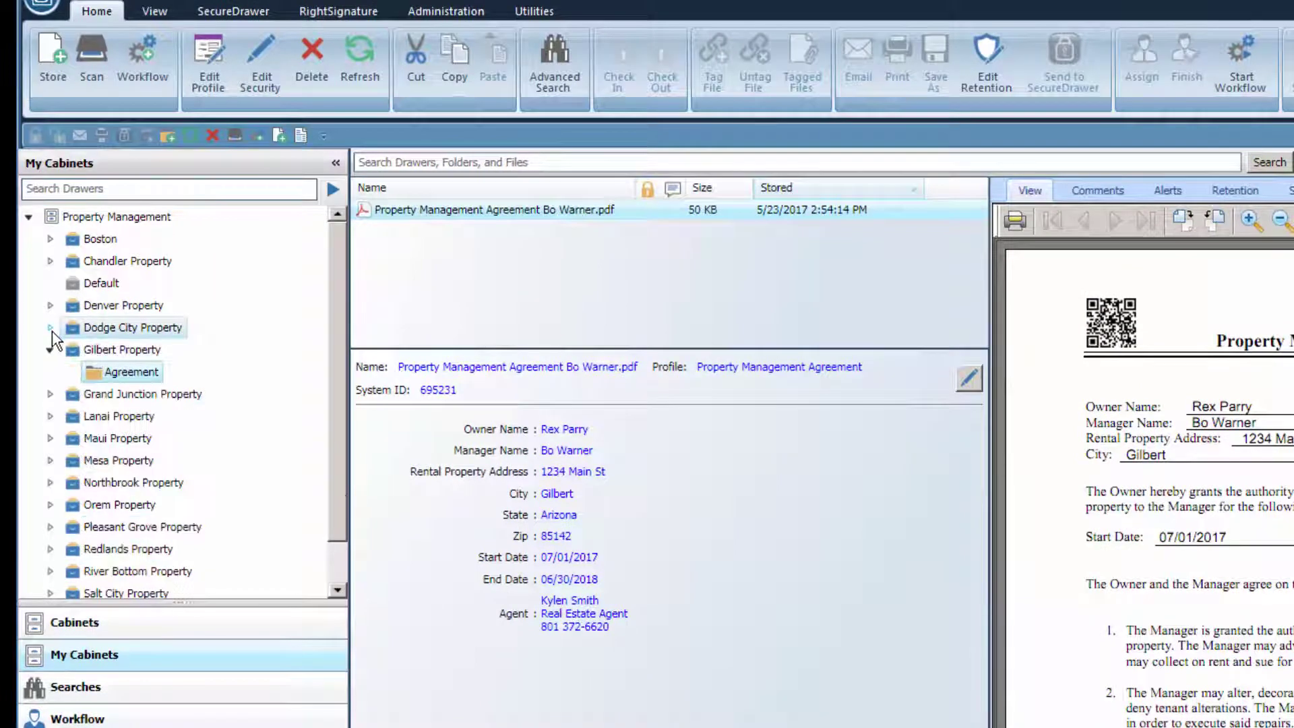
left_click(74, 350)
right_click(74, 349)
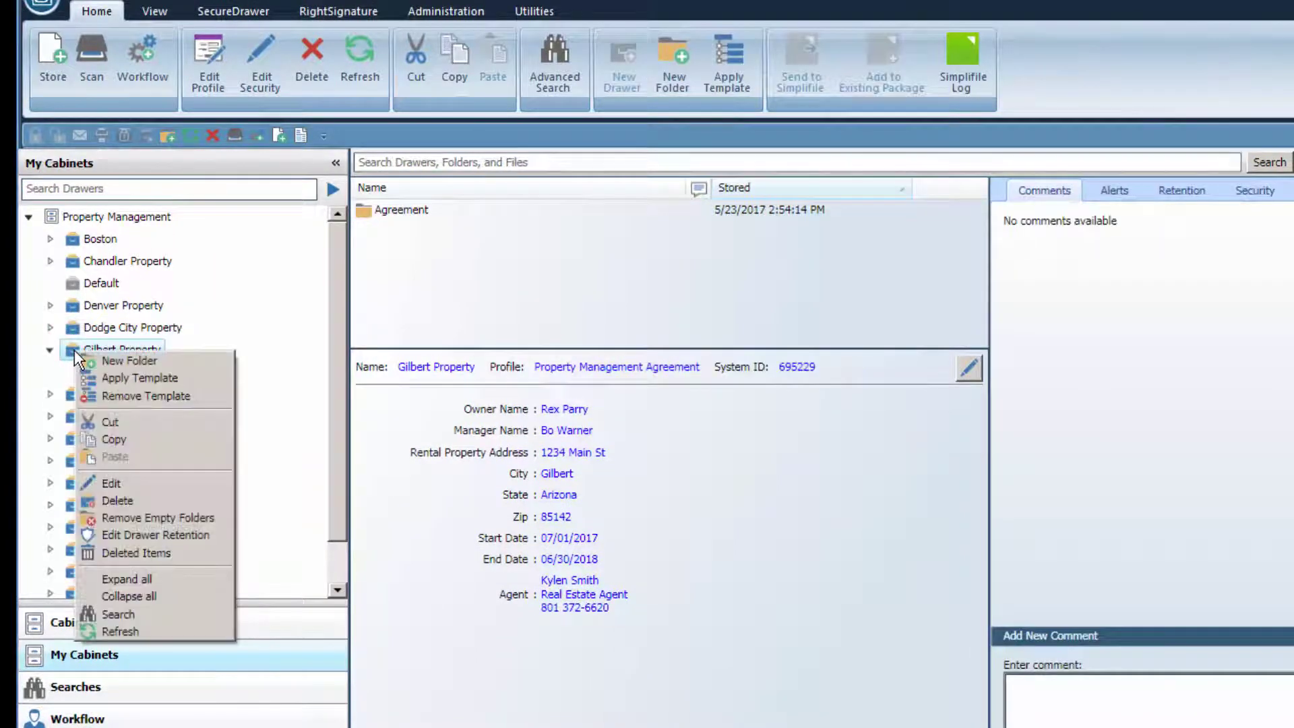
left_click(135, 378)
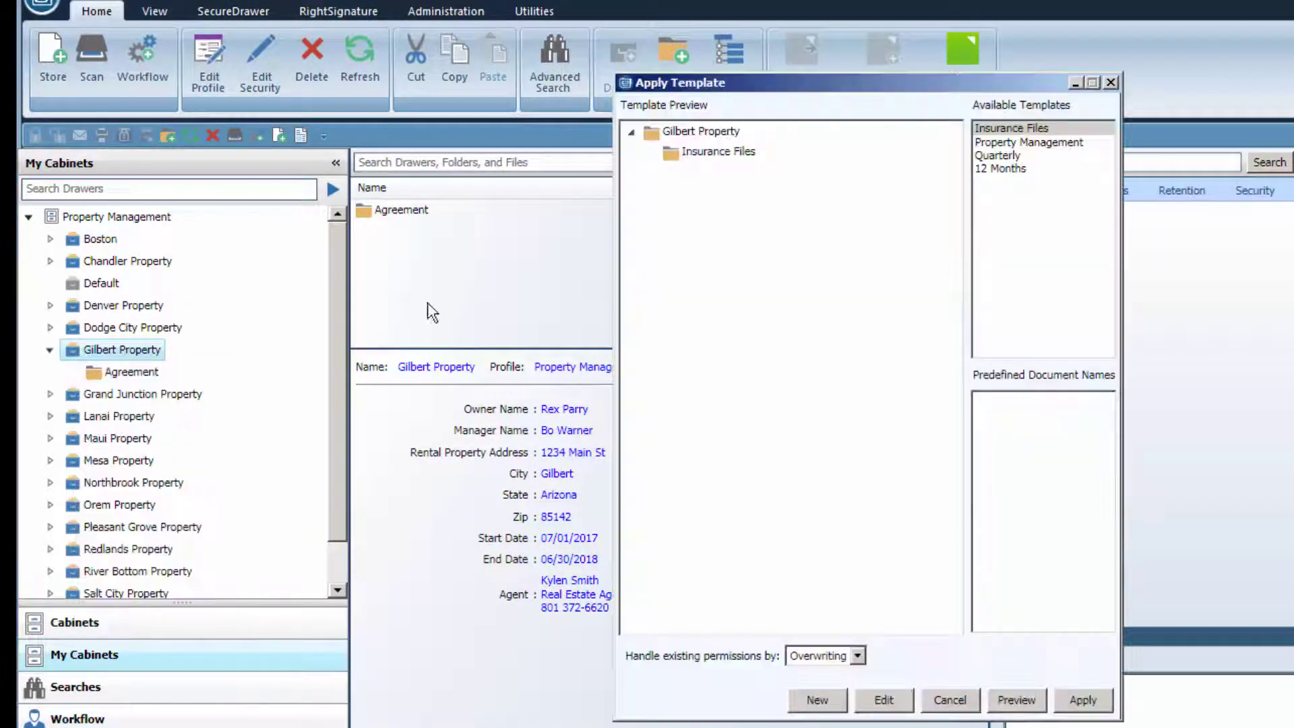
left_click(1052, 145)
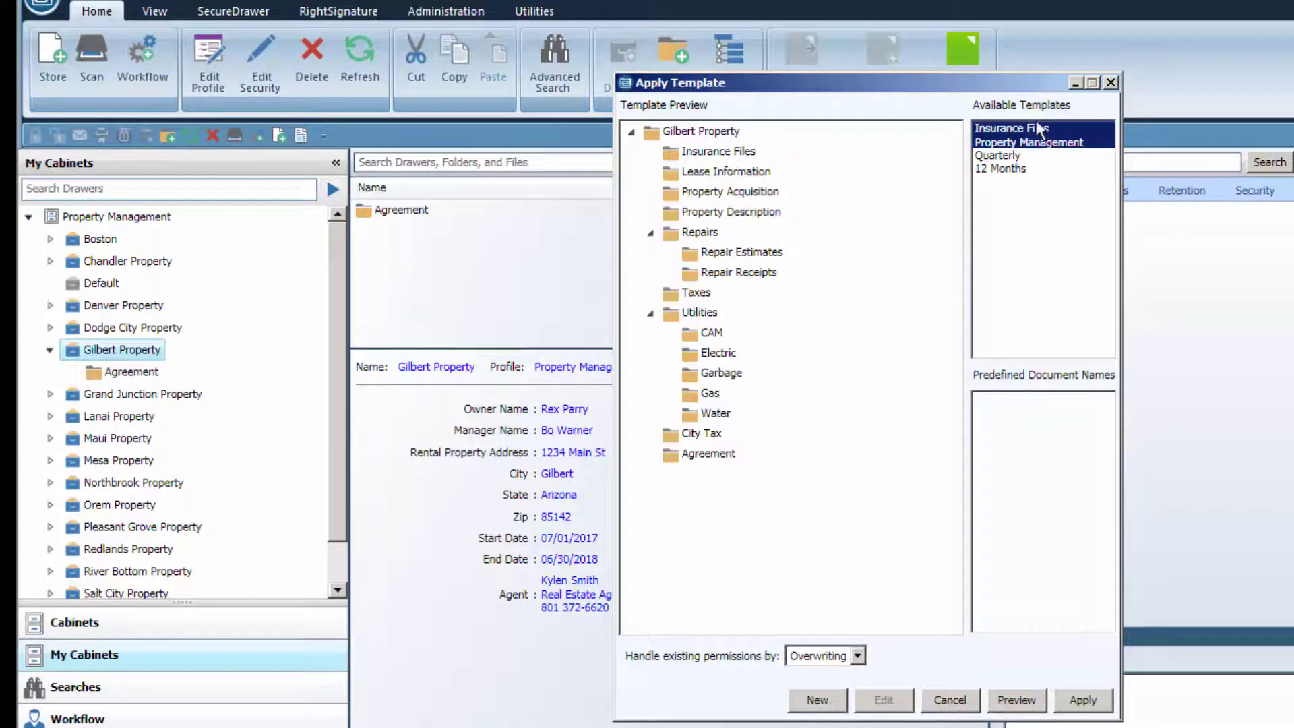
left_click(1034, 129, "ctrl")
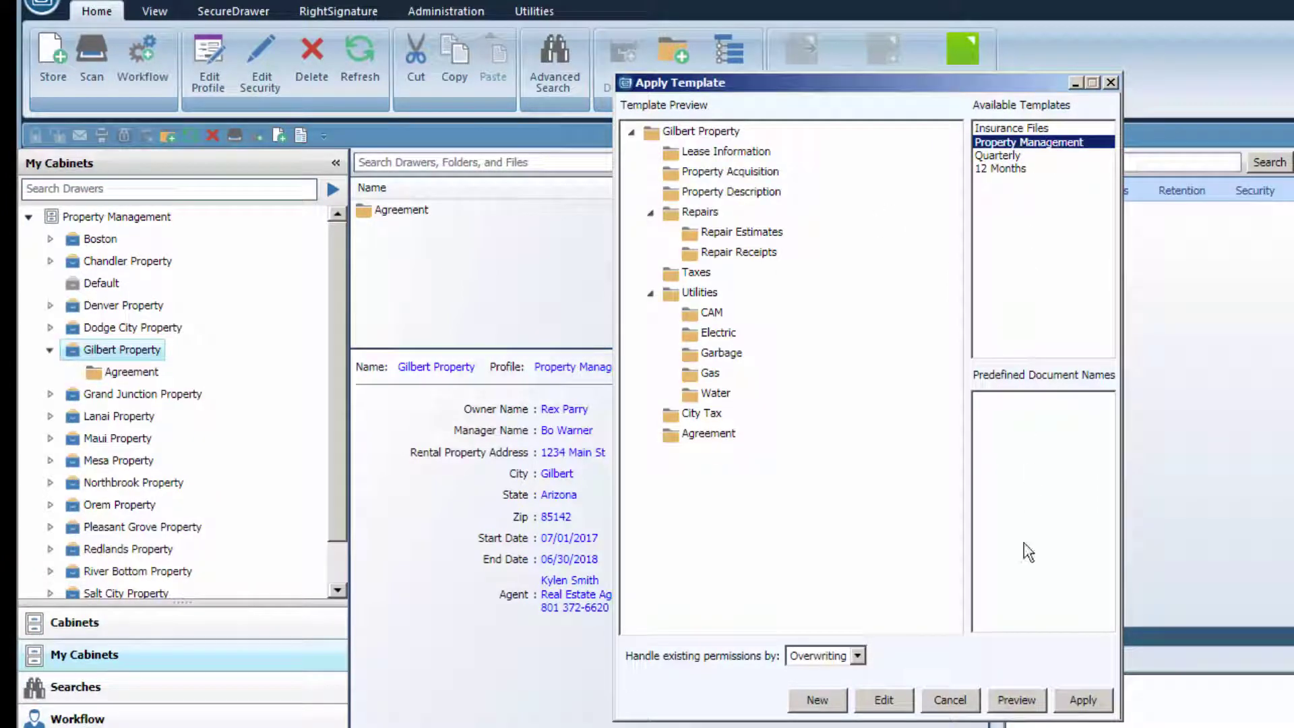
left_click(1080, 700)
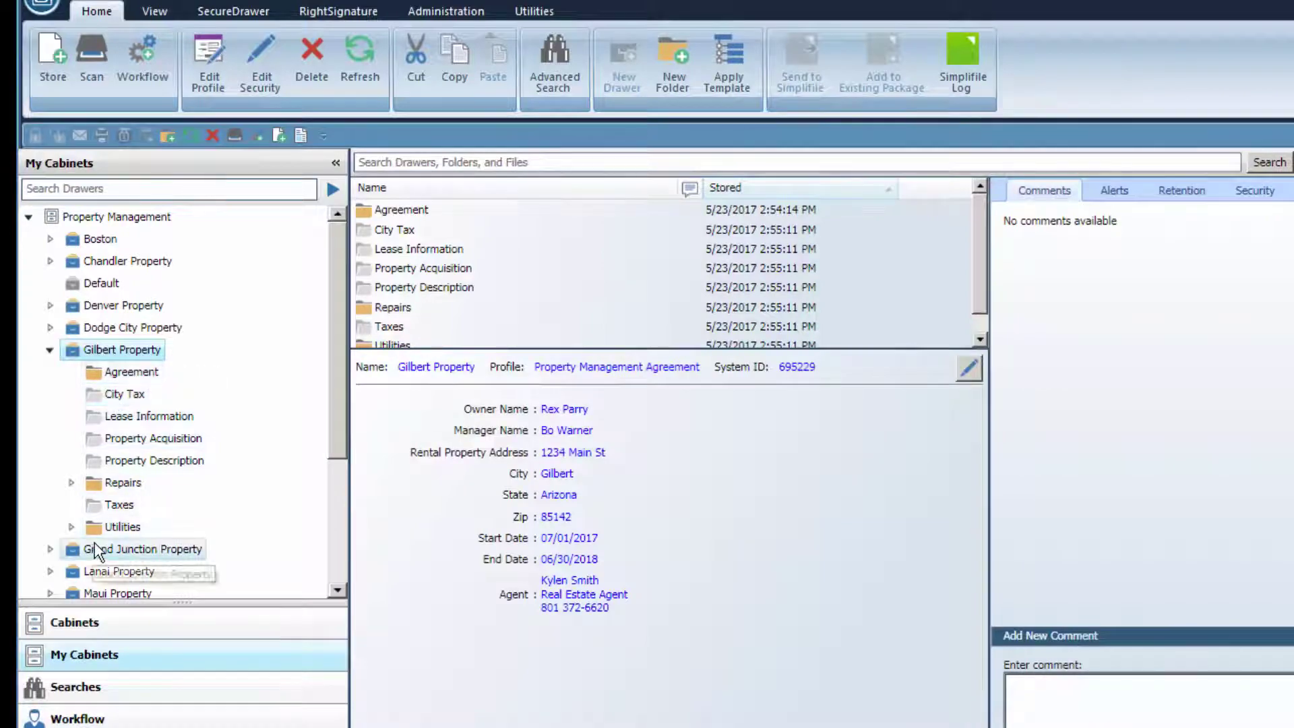
Reopen Gilbert Property's Agreement folder and select the stored agreement PDF to review its profile fields and preview.
left_click(116, 369)
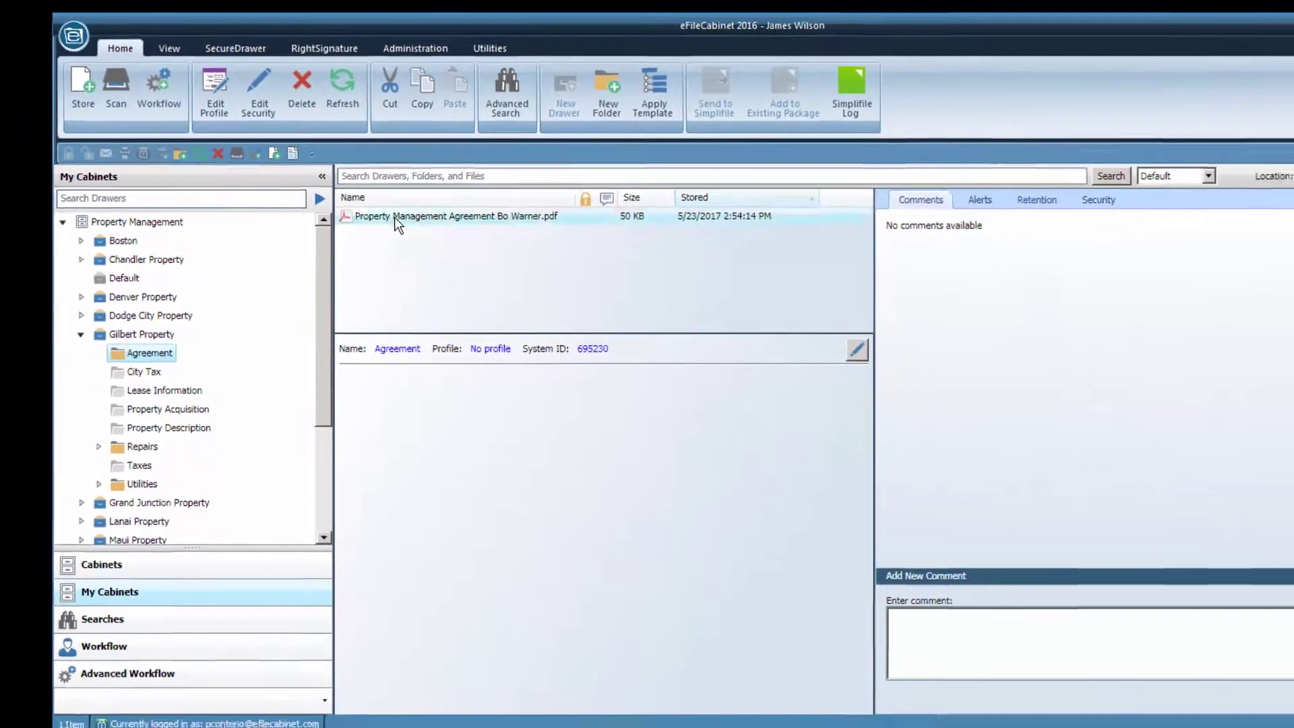
left_click(394, 217)
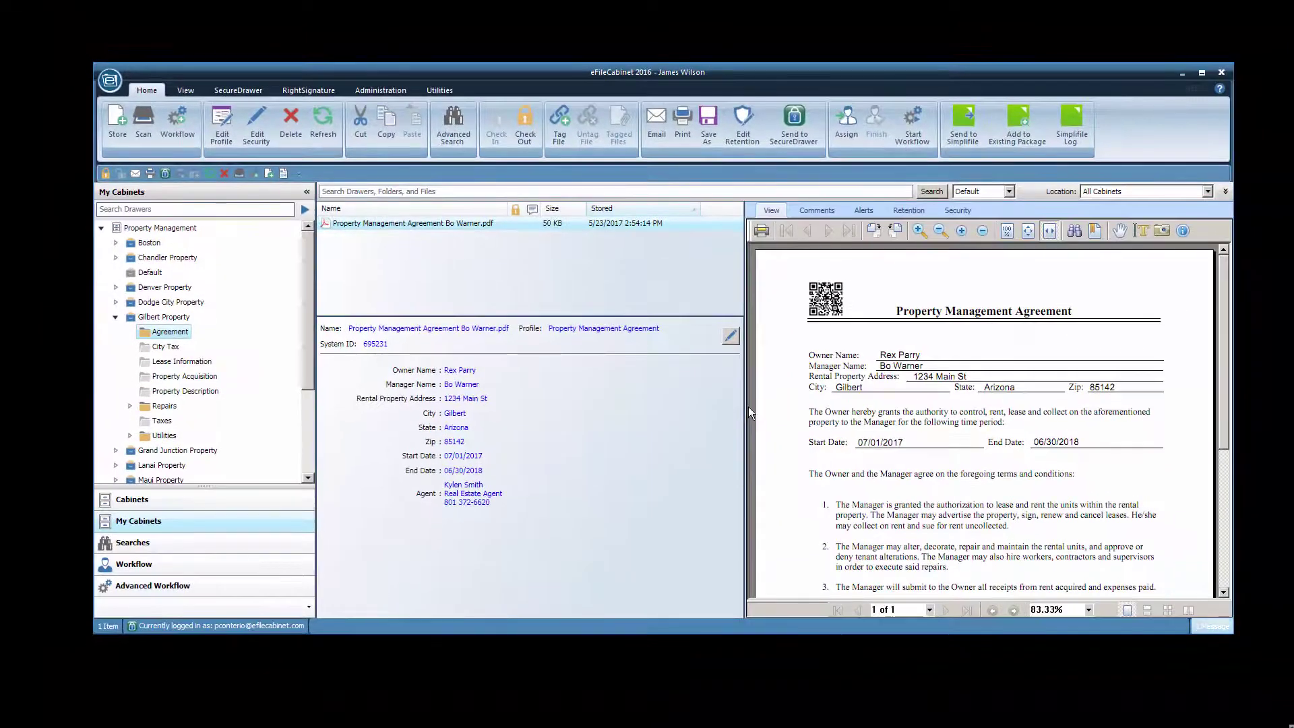